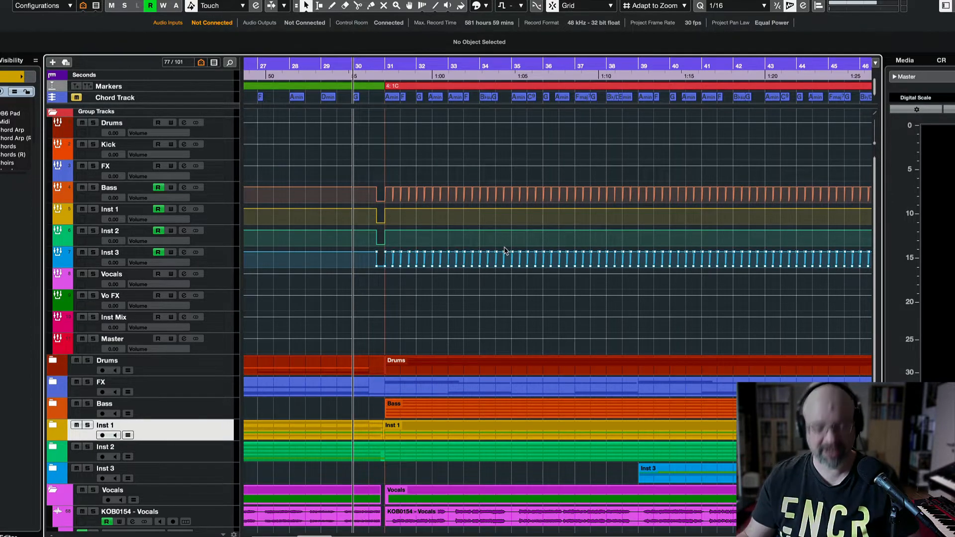
Scroll the project down and right to show bars 23–71 with the automated section.
scroll(504, 250, "down", 6)
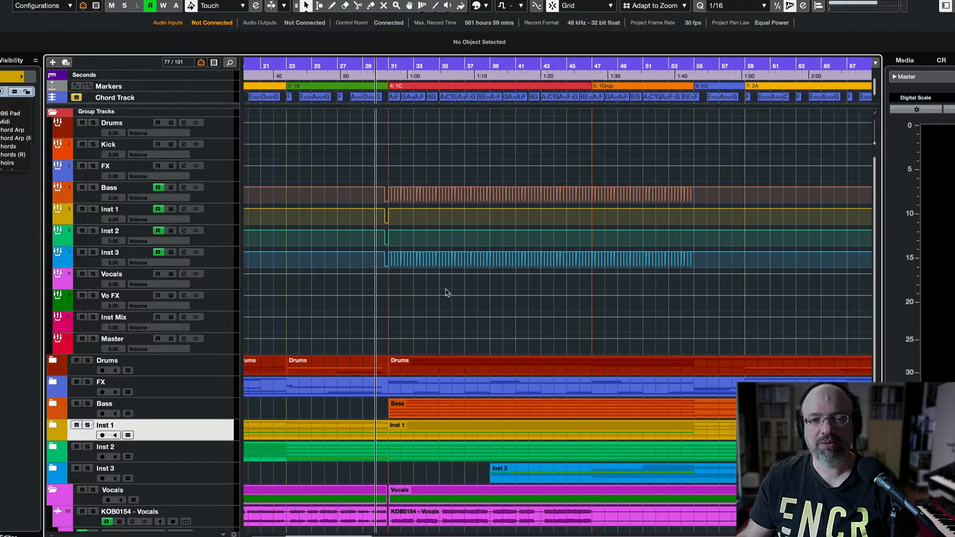
scroll(446, 293, "right", 3)
Expand the Bass folder and mute the Vocals and Vo FX tracks.
left_click(50, 404)
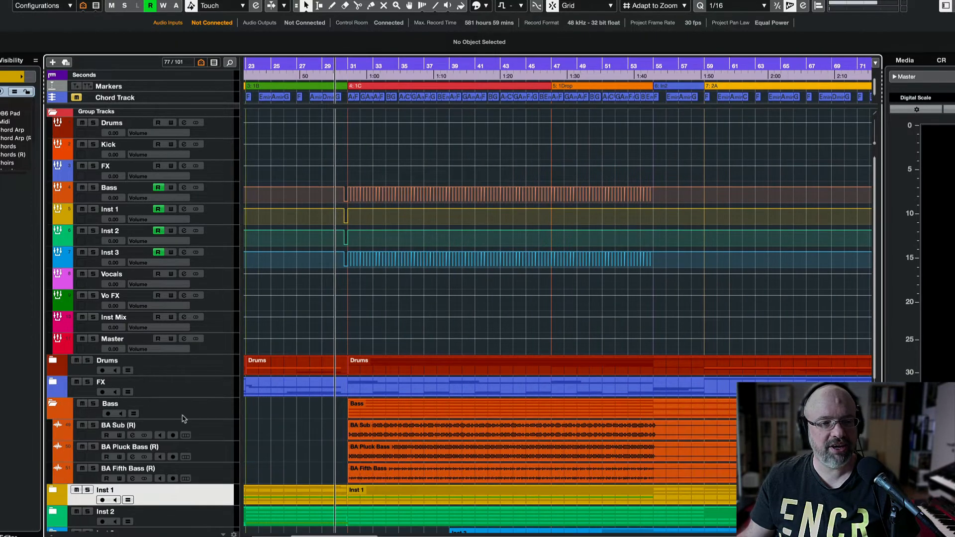
scroll(182, 418, "down", 2)
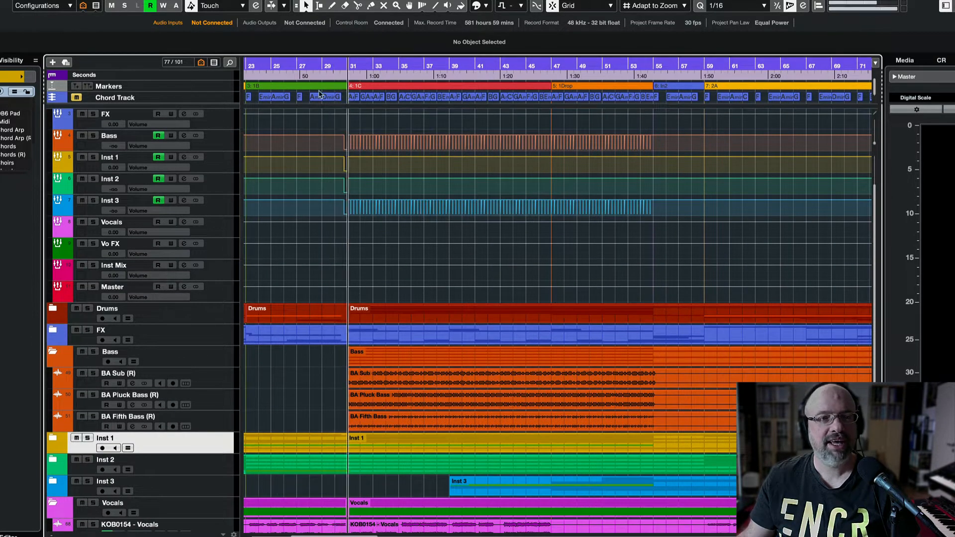
left_click(82, 222)
left_click(83, 243)
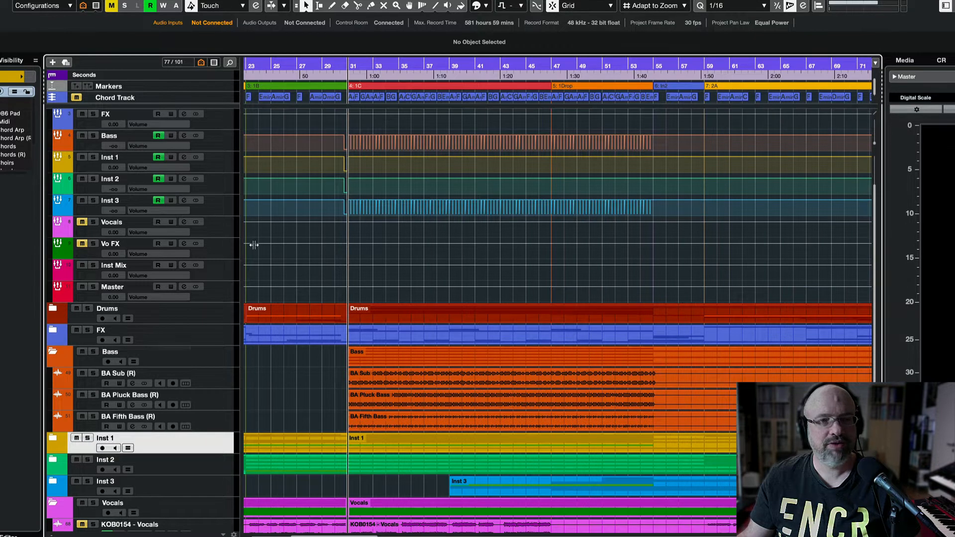
Leave the Bass group track's volume automation read switched off after toggling it.
left_click(159, 136)
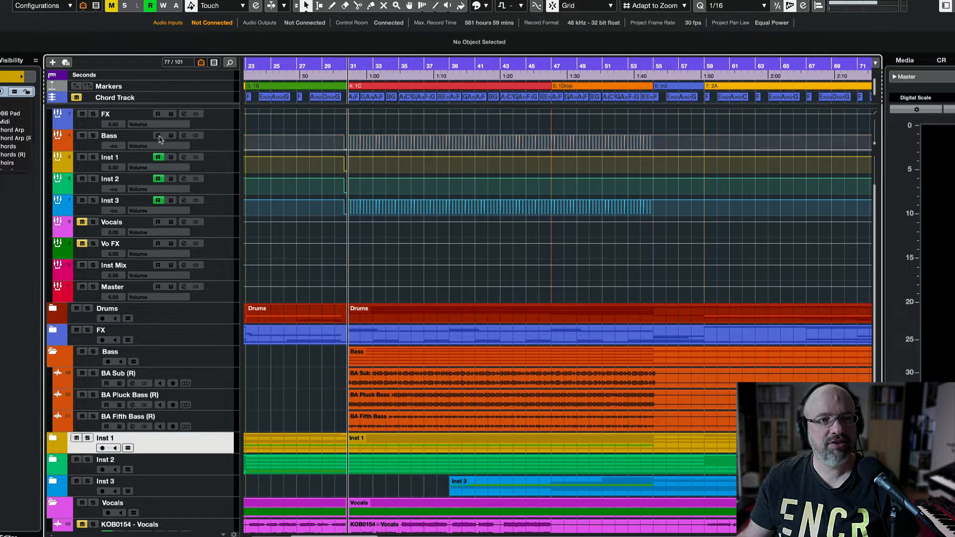
left_click(335, 66)
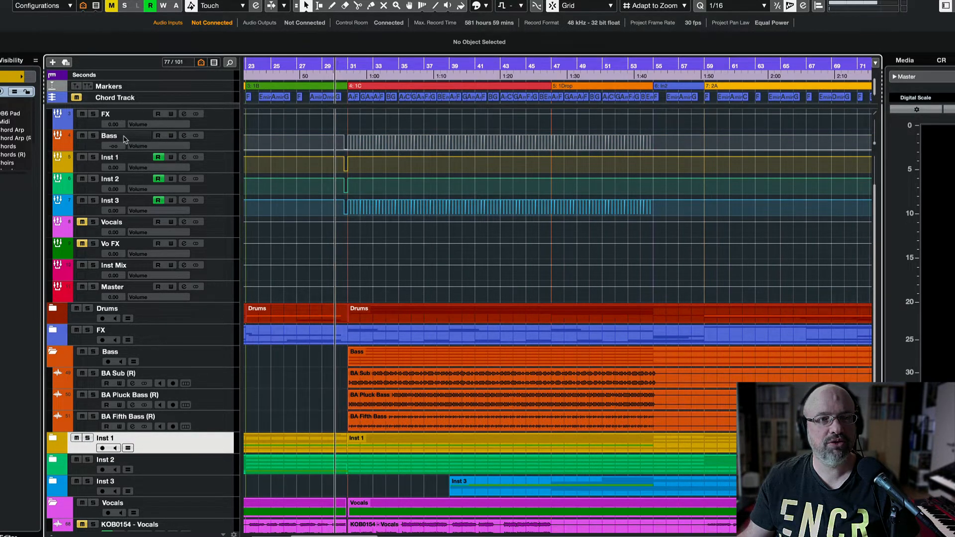
left_click(157, 136)
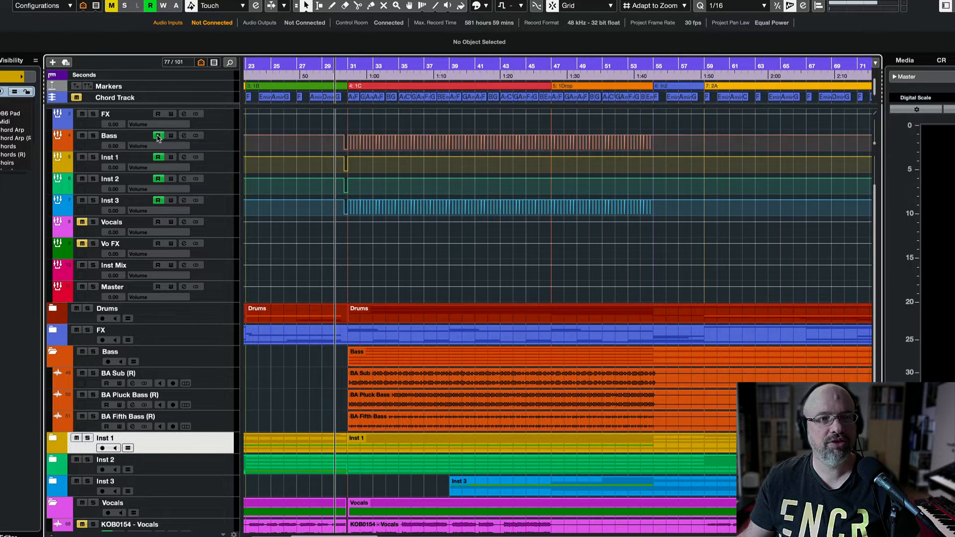
left_click(158, 136)
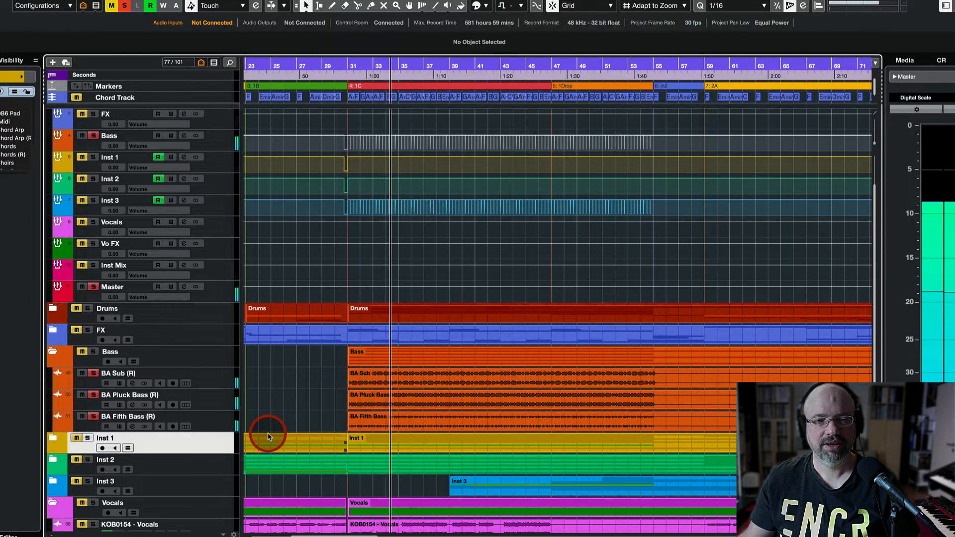
Stop playback, remove the Bass solo and solo the Kick group track.
key("space")
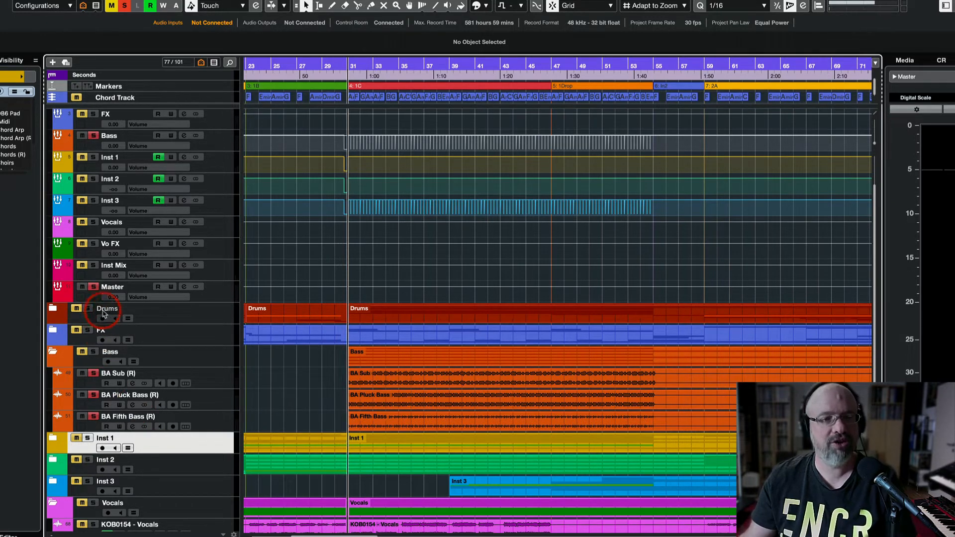
left_click(94, 136)
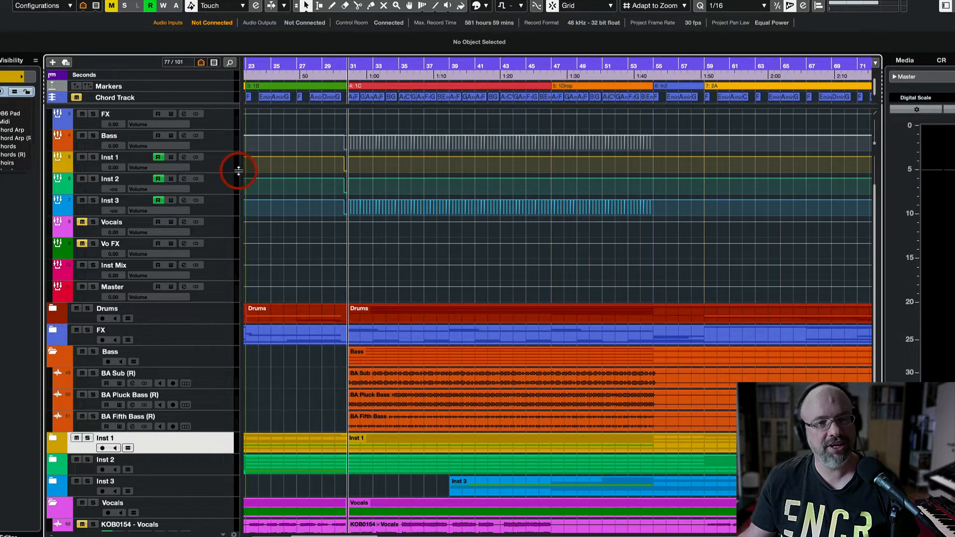
scroll(239, 171, "up", 2)
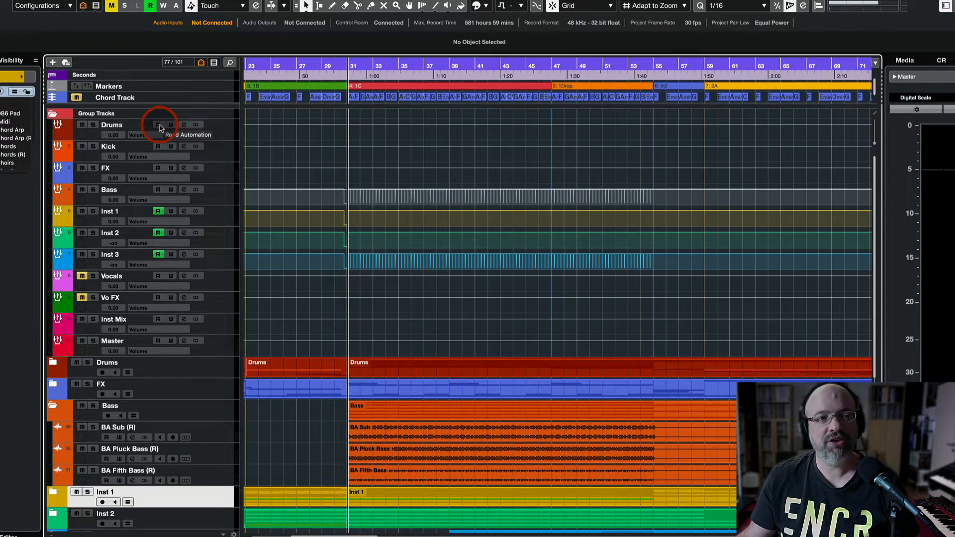
left_click(93, 147)
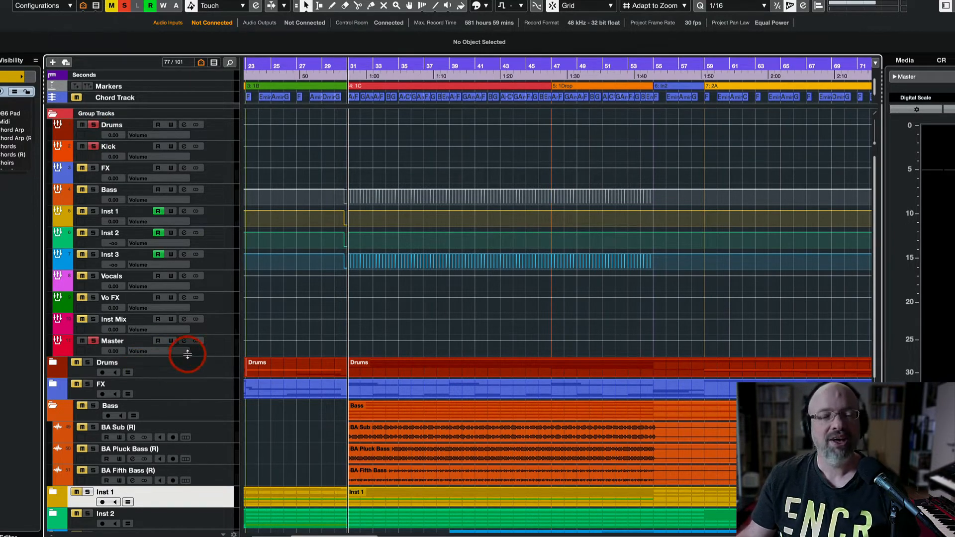
Zoom in around bar 31, solo the Bass folder, and make the Bass group track taller.
key("h")
key("h")
key("h")
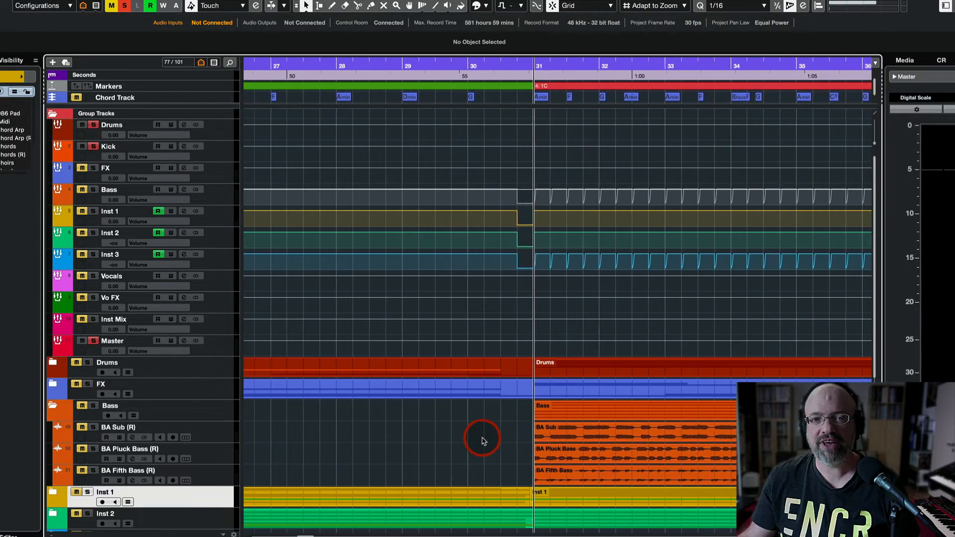
scroll(474, 442, "right", 1)
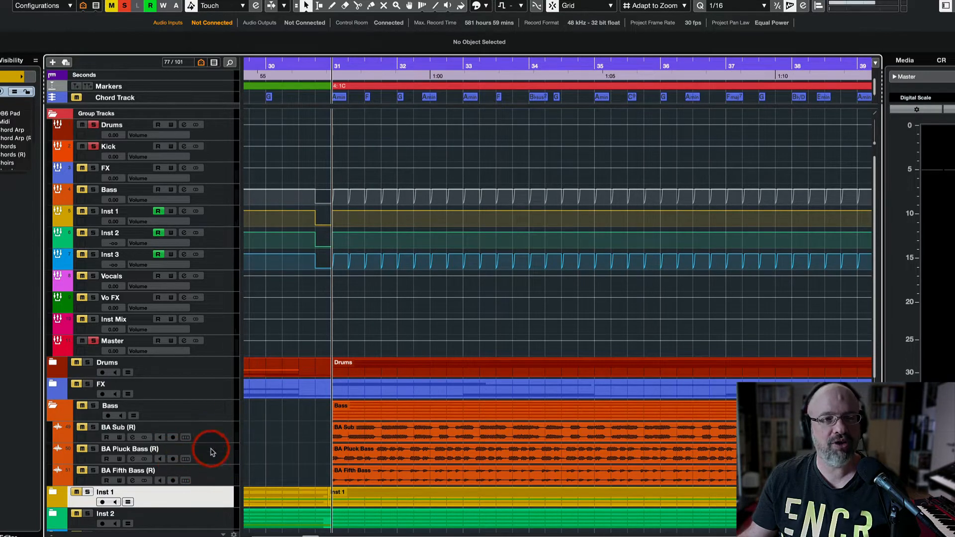
left_click(92, 194)
key("h")
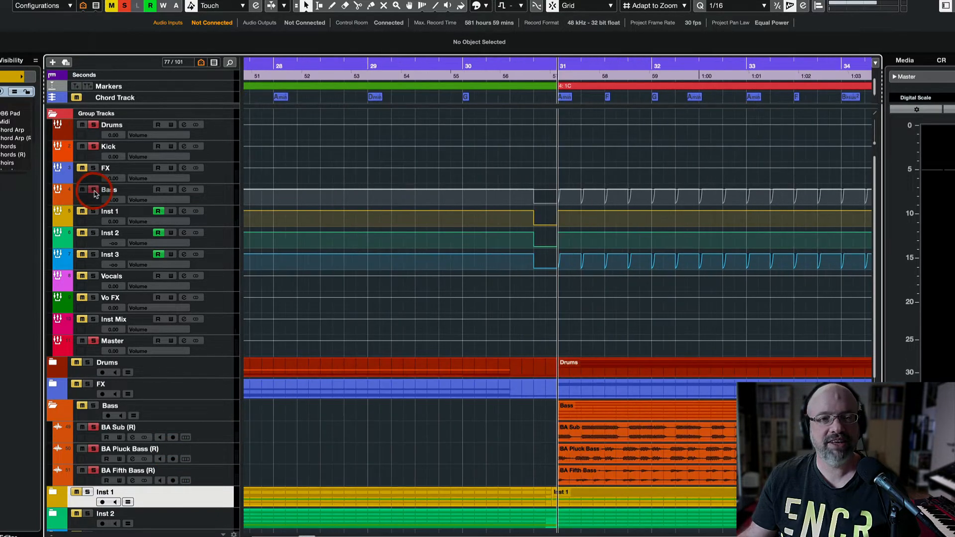
left_click_drag(228, 204, 228, 309)
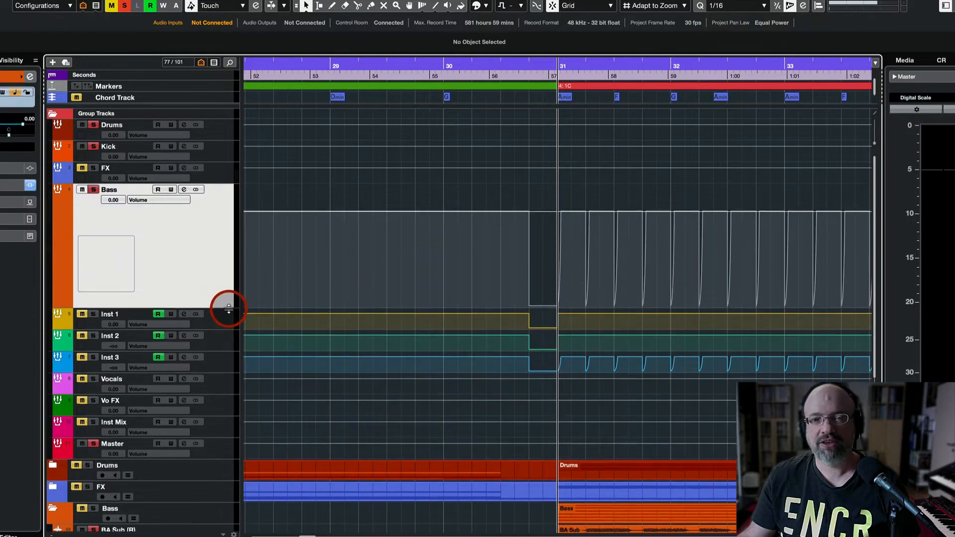
Re-enable Bass read automation and zoom in closely on the ramps at bars 31 and 31.2.
key("h")
key("h")
key("h")
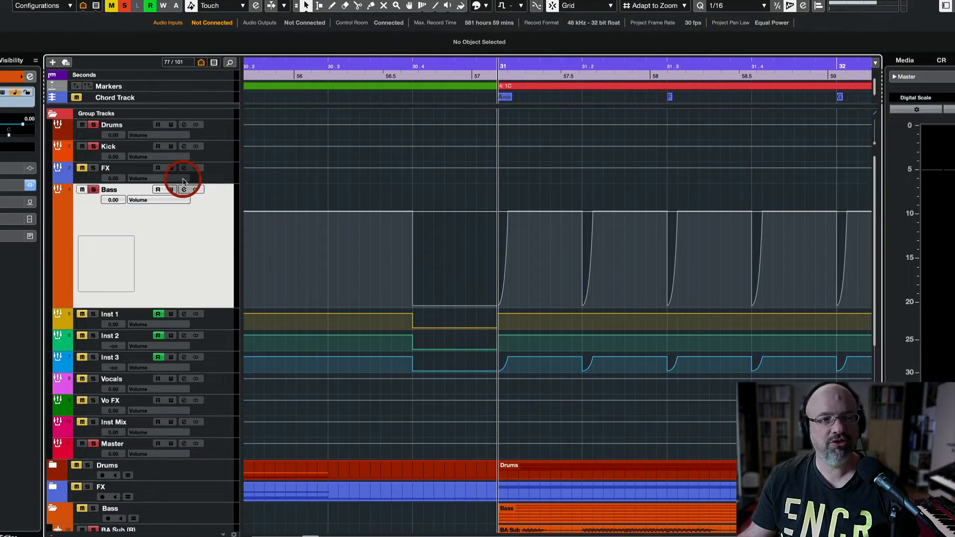
left_click(158, 190)
key("h")
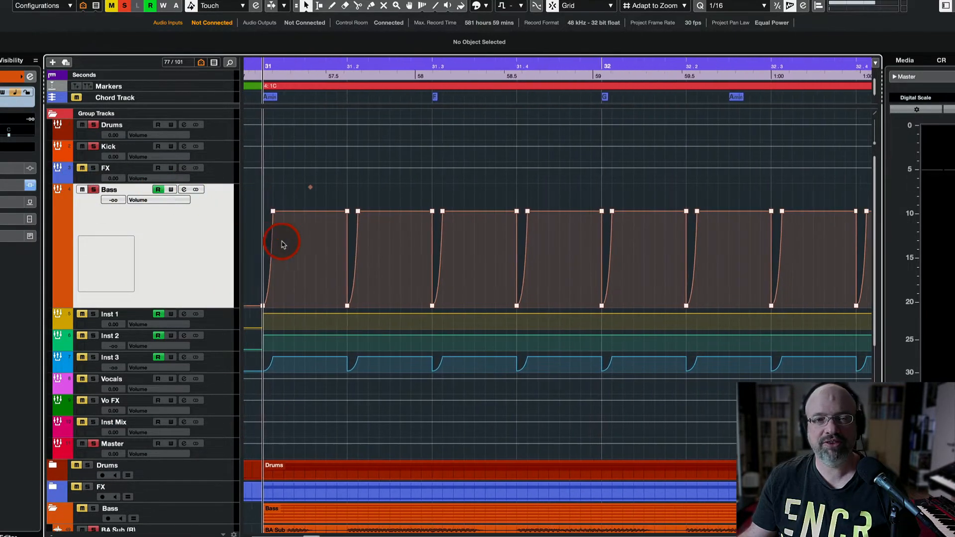
key("h")
key("h")
key("h")
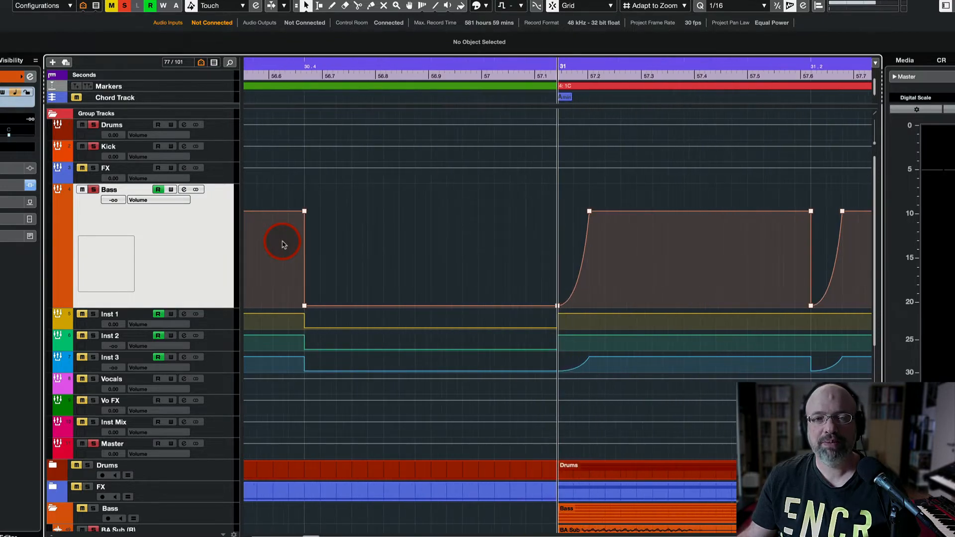
scroll(282, 242, "left", 1)
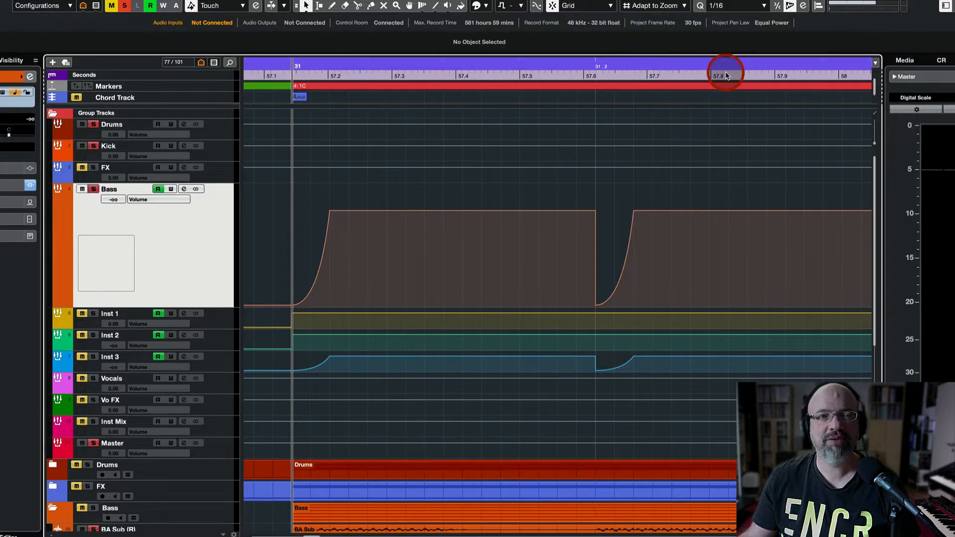
mouse_move(292, 306)
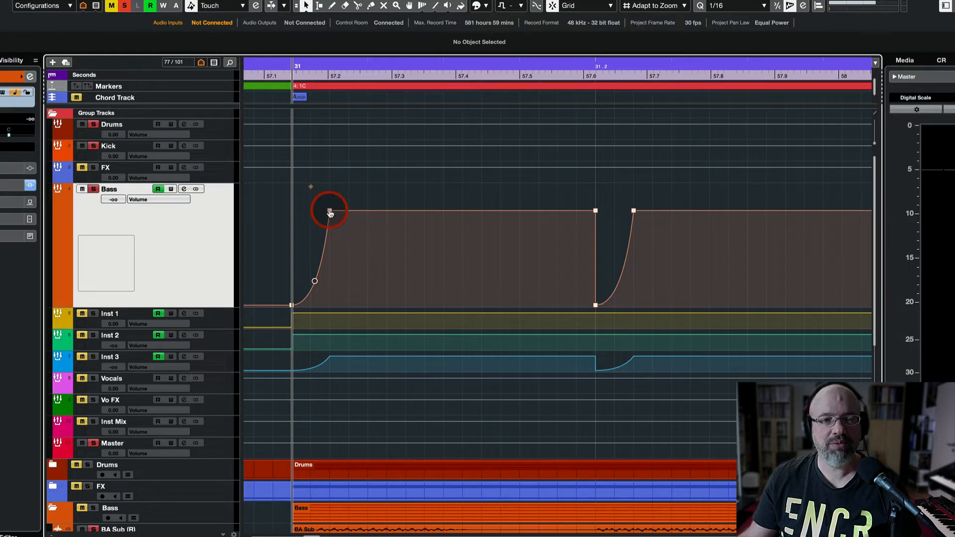
Bend the first Bass ramp after bar 31 into a fast-rising convex curve and select it.
mouse_move(328, 212)
left_mouse_down()
mouse_move(371, 214)
mouse_move(326, 214)
left_mouse_up()
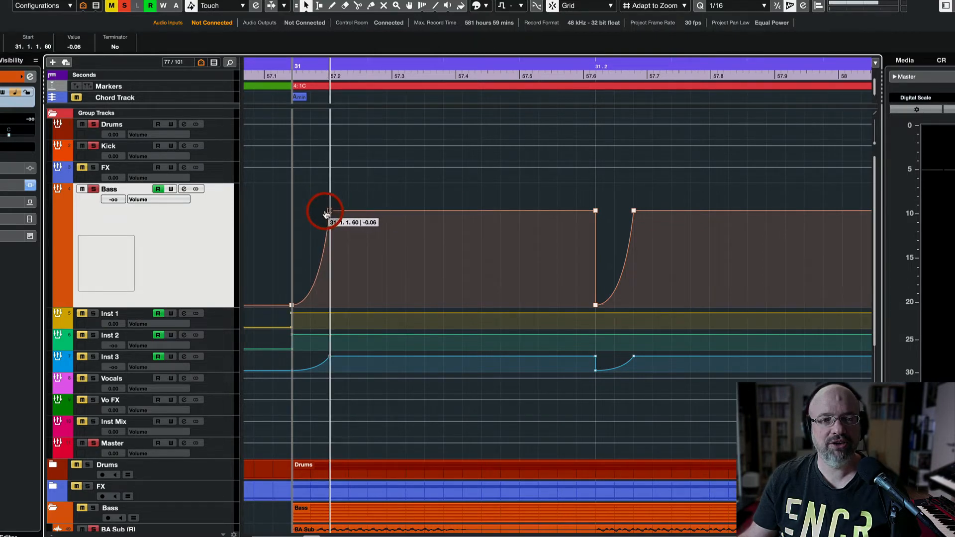
left_click(316, 280)
left_click_drag(306, 256, 303, 254)
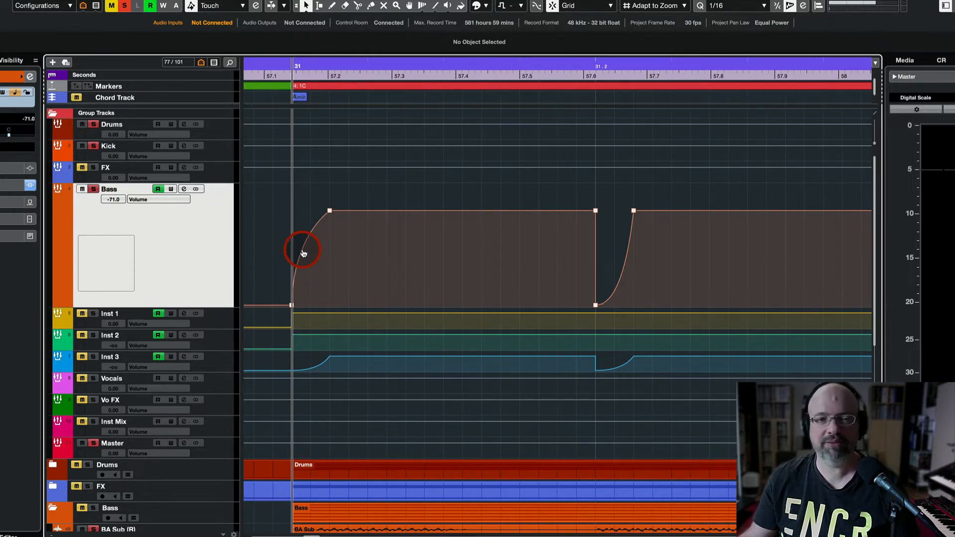
mouse_move(304, 255)
left_mouse_down()
mouse_move(320, 279)
mouse_move(315, 273)
mouse_move(290, 294)
mouse_move(316, 260)
mouse_move(314, 273)
mouse_move(301, 253)
mouse_move(315, 288)
mouse_move(331, 290)
mouse_move(315, 286)
mouse_move(306, 262)
mouse_move(296, 289)
mouse_move(322, 215)
mouse_move(304, 259)
mouse_move(316, 284)
left_mouse_up()
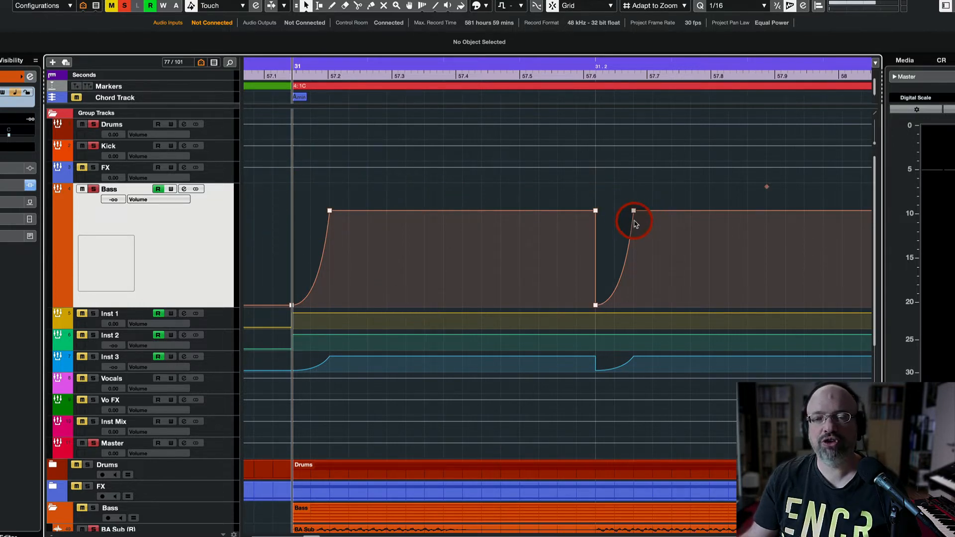
left_click_drag(289, 192, 603, 324)
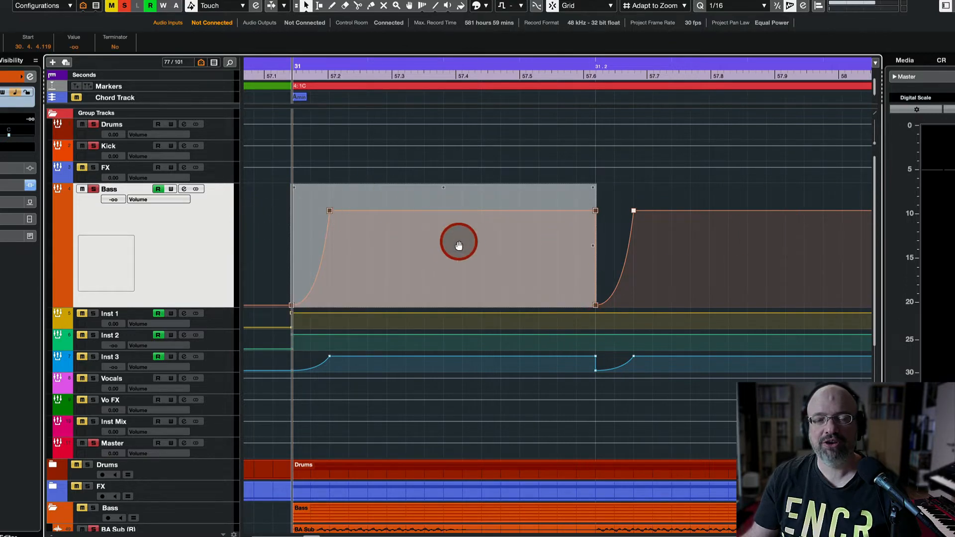
Zoom out to show the Bass pulses across bars 27–61 and solo the Bass group track.
key("g")
key("g")
key("g")
key("g")
key("g")
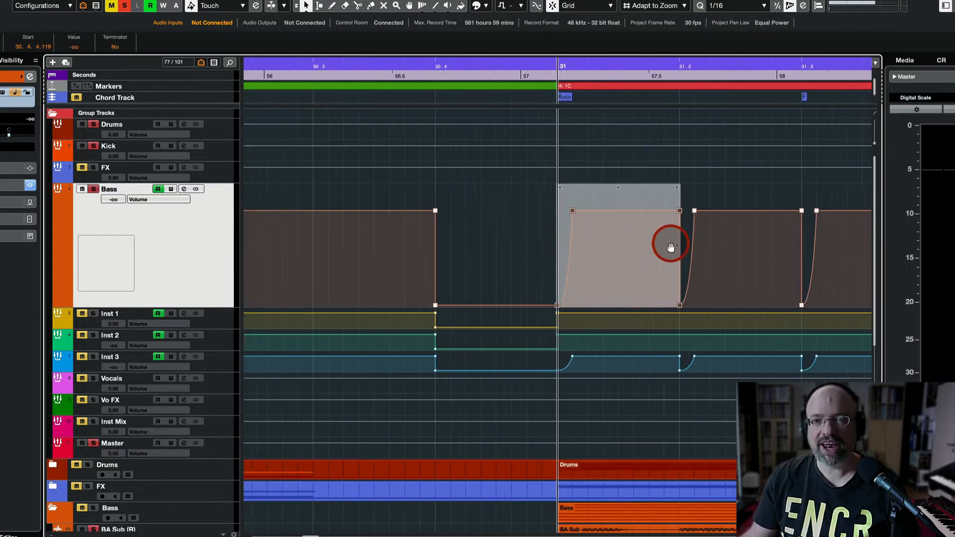
key("g")
key("g")
key("g")
key("g")
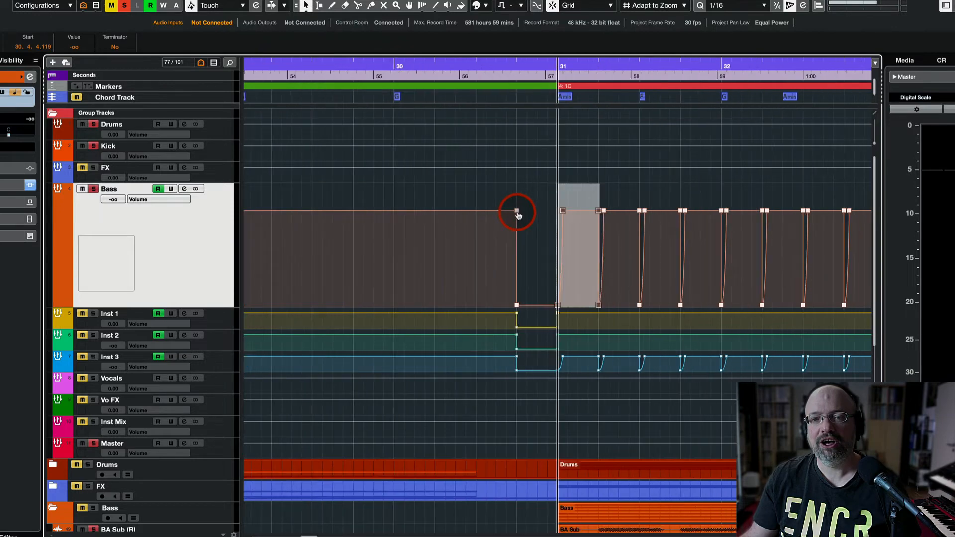
key("g")
key("g")
key("g")
key("g")
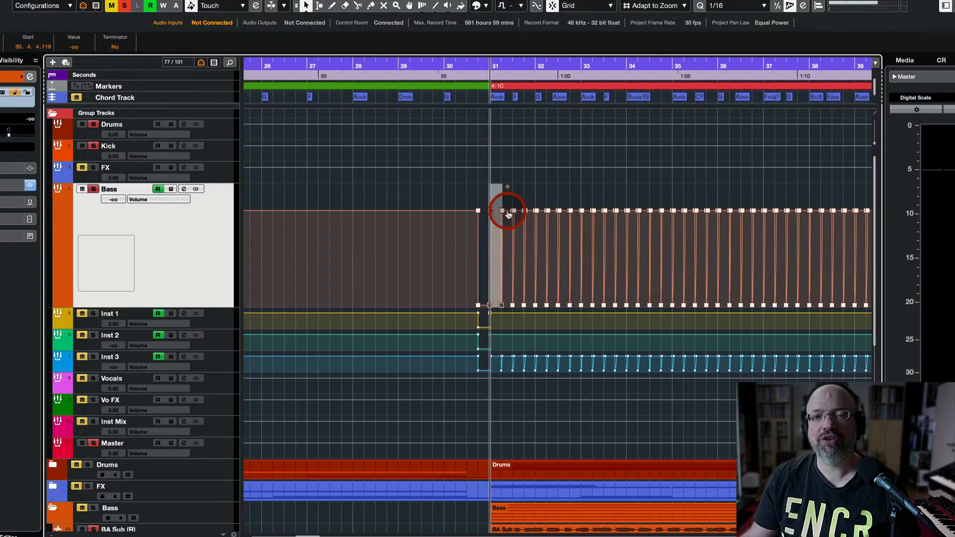
key("g")
key("g")
key("g")
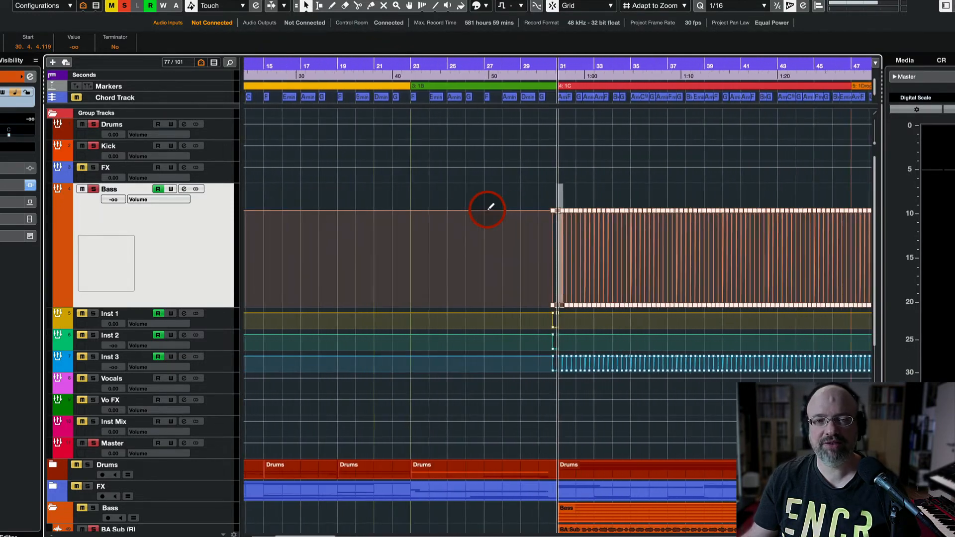
scroll(490, 206, "right", 8)
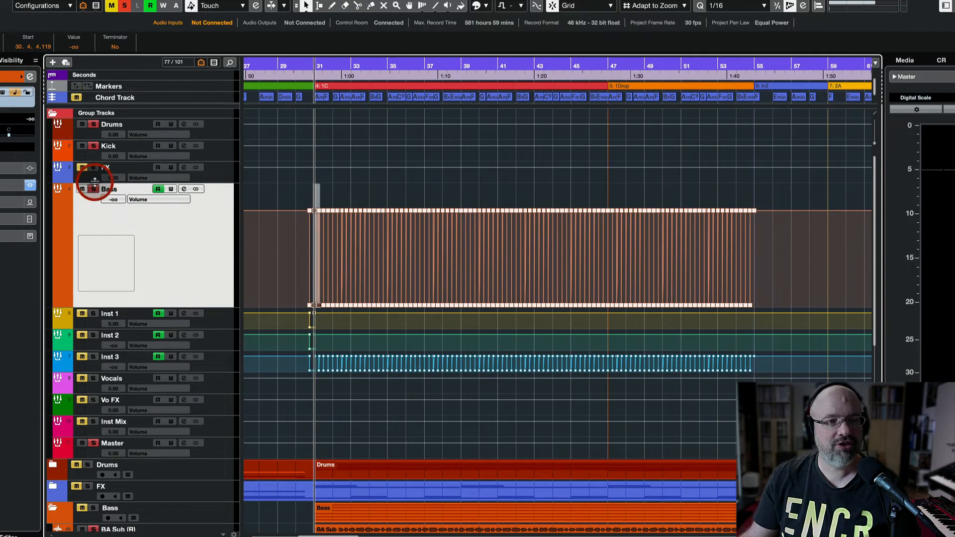
left_click(79, 146)
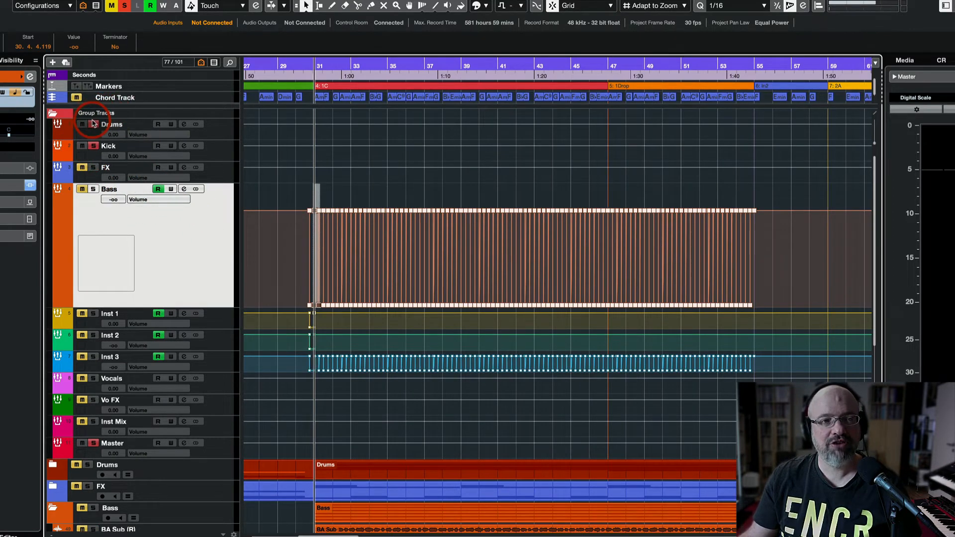
left_click(92, 192)
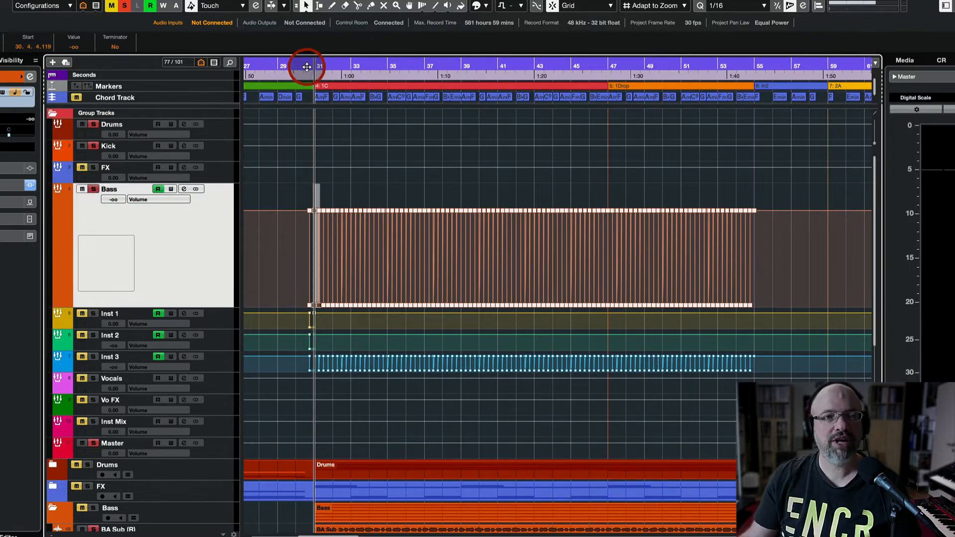
Set the playhead just before bar 31 and play the soloed Bass, then stop.
left_click_drag(308, 68, 305, 66)
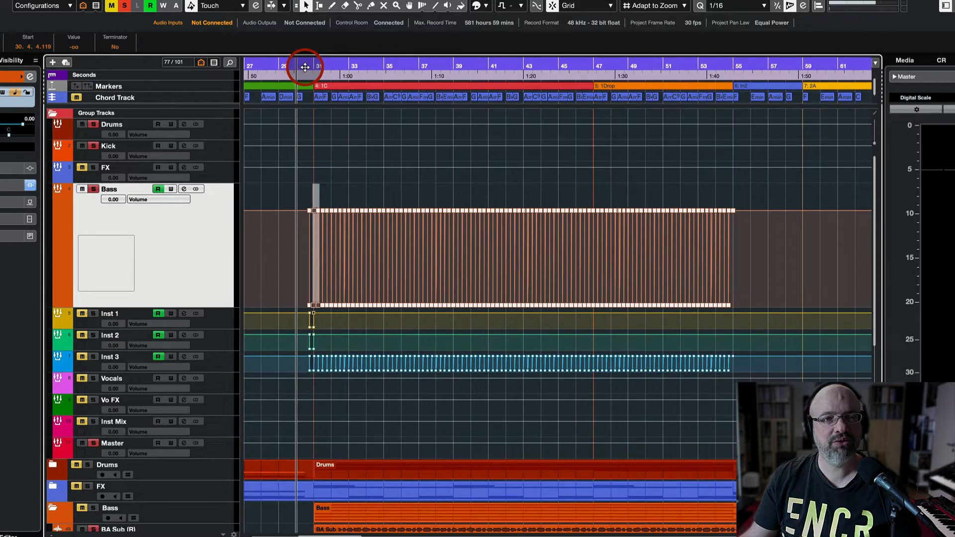
key("space")
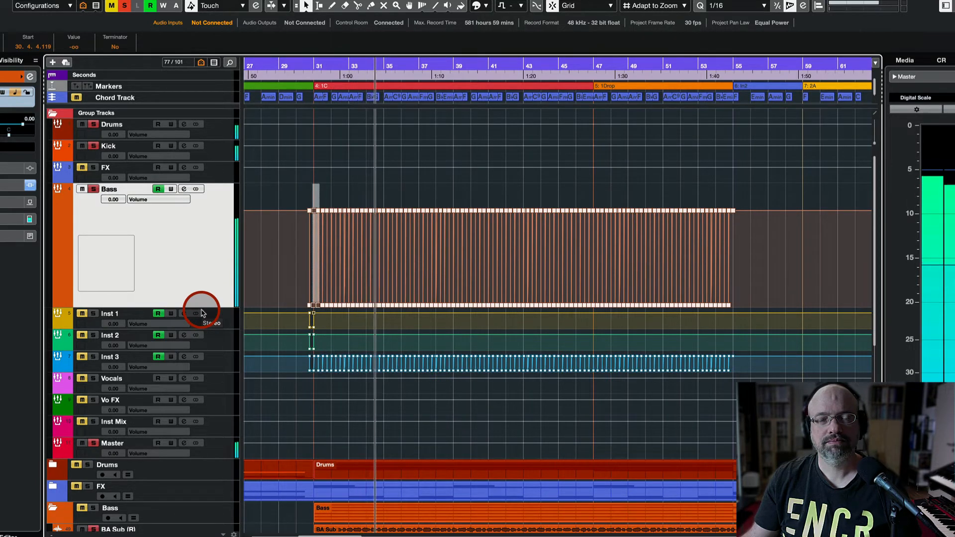
key("space")
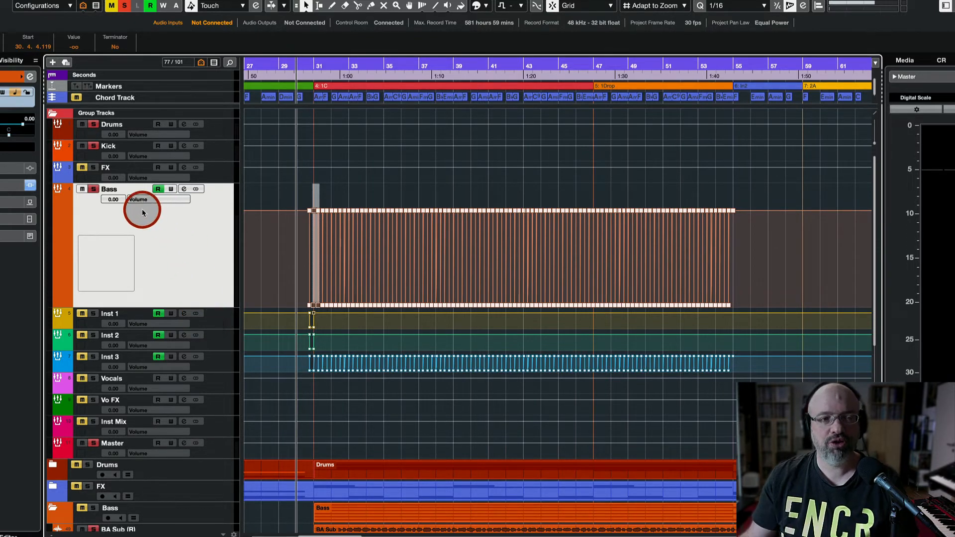
Clear all solos, shrink the Bass track back, and enlarge the Inst 3 track.
left_click(93, 145)
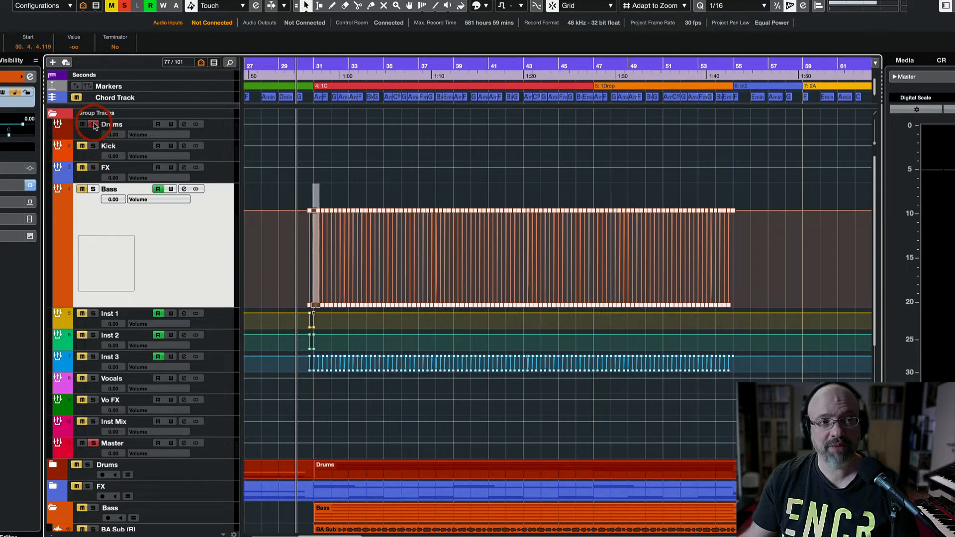
left_click(94, 124)
left_click_drag(218, 305, 213, 206)
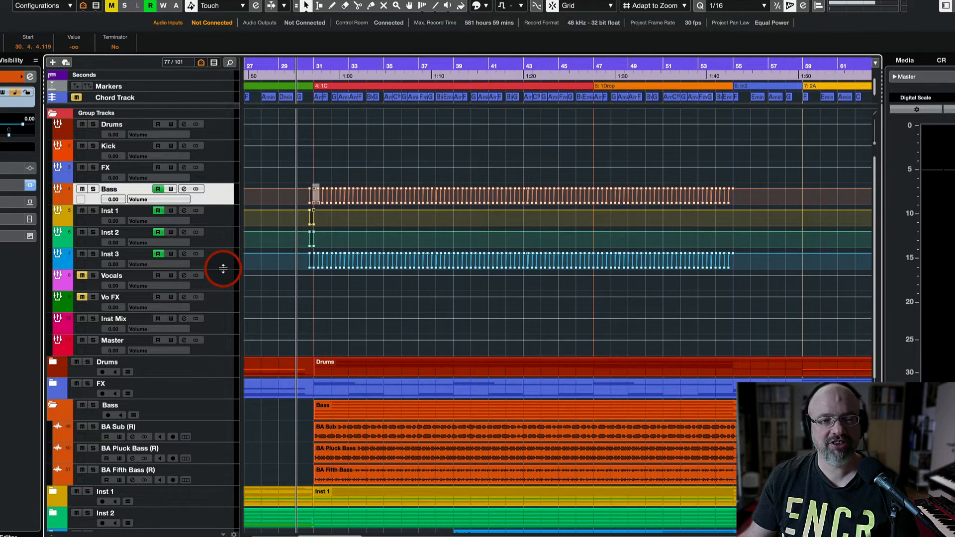
left_click_drag(222, 272, 224, 375)
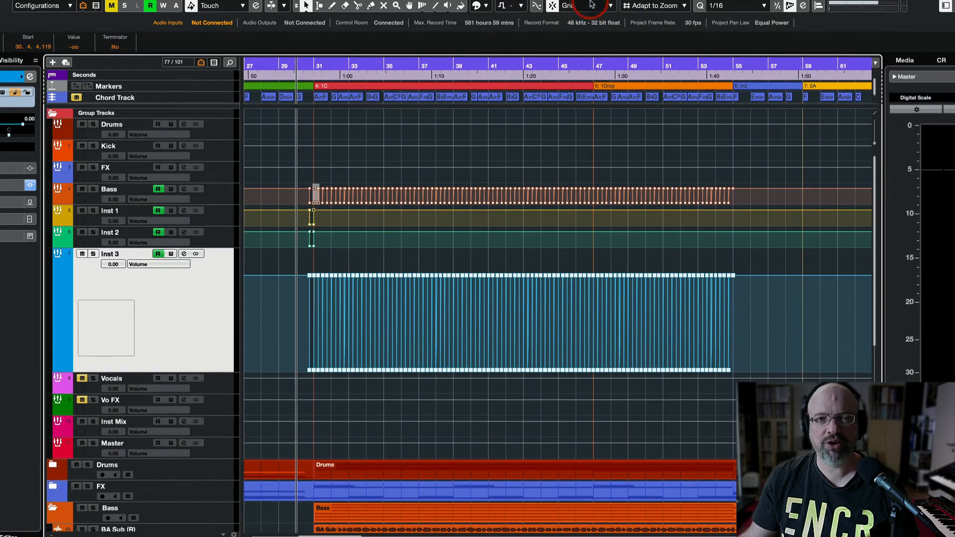
Solo Inst 3 with its volume automation read off and play from just before bar 40.
left_click(465, 64)
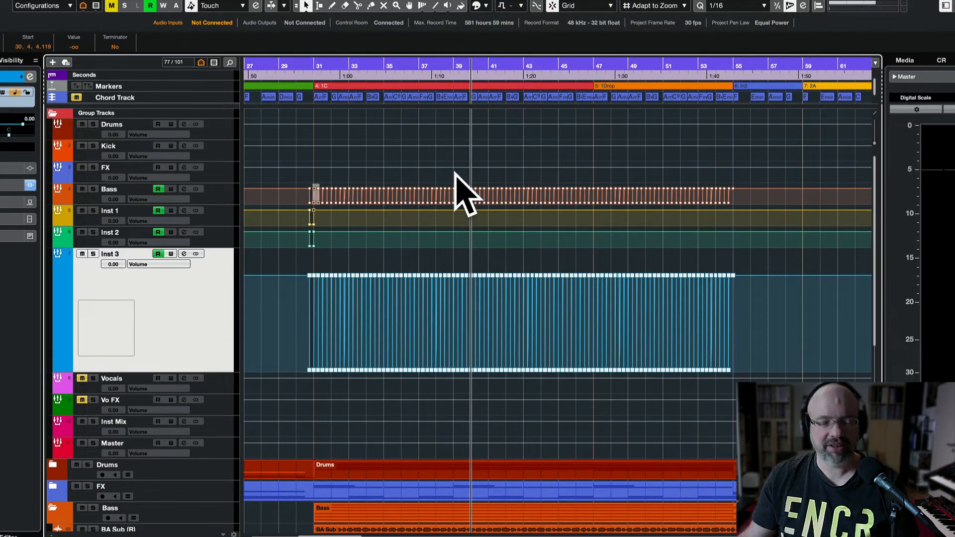
left_click(93, 254)
left_click(159, 254)
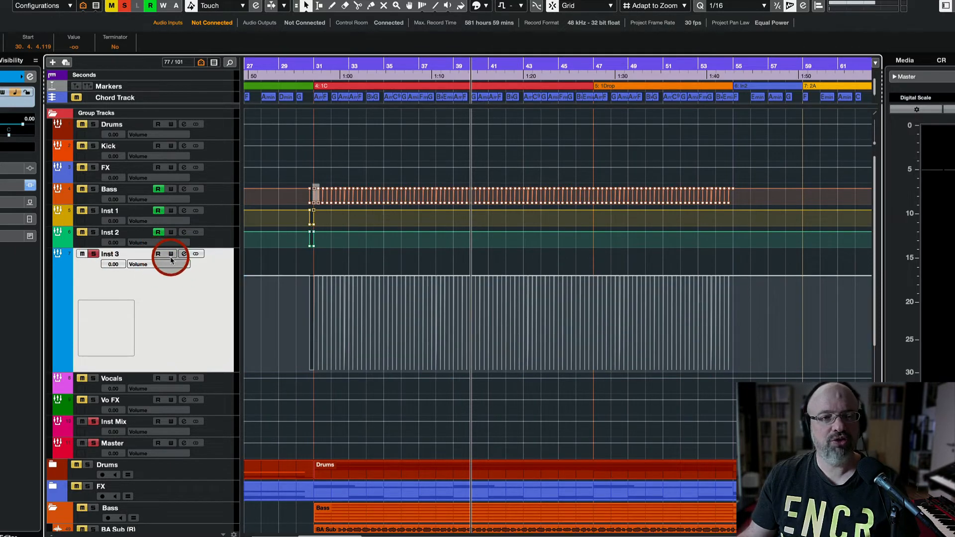
left_click(295, 66)
left_click(472, 65)
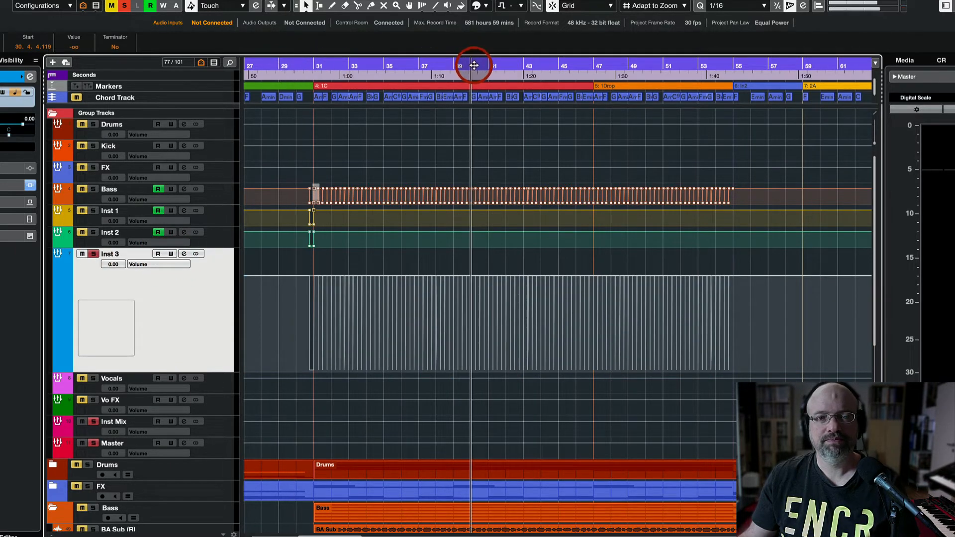
key("space")
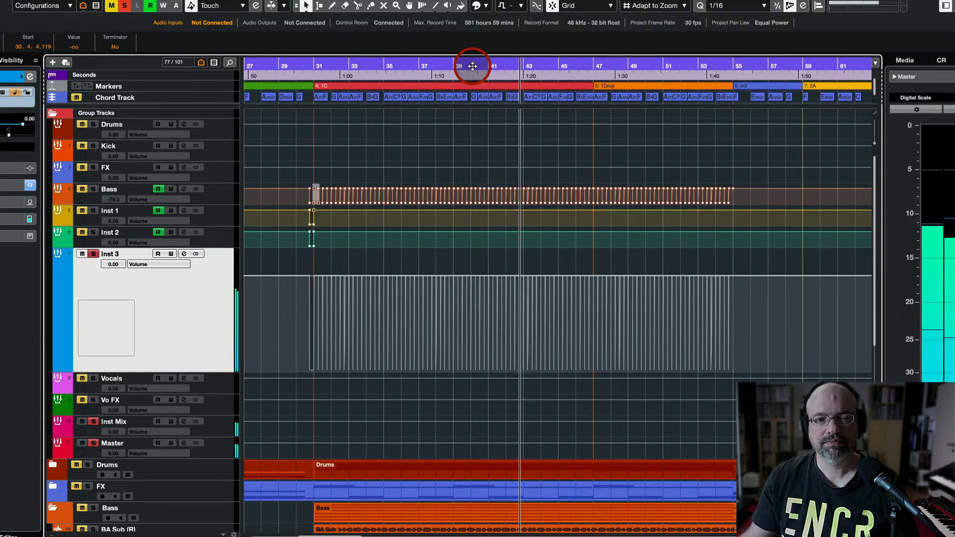
Re-enable Inst 3's volume automation read and replay it soloed to hear the pumping.
key("space")
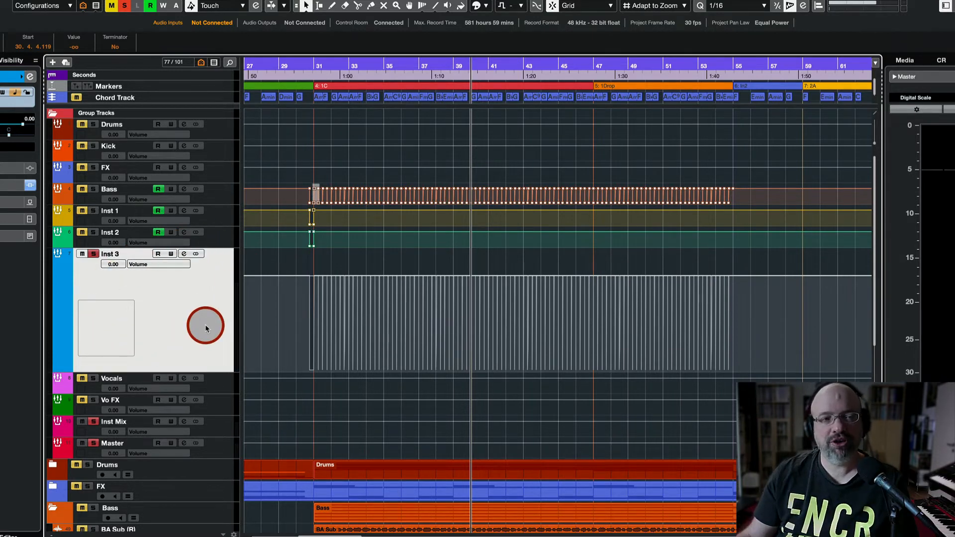
left_click(94, 255)
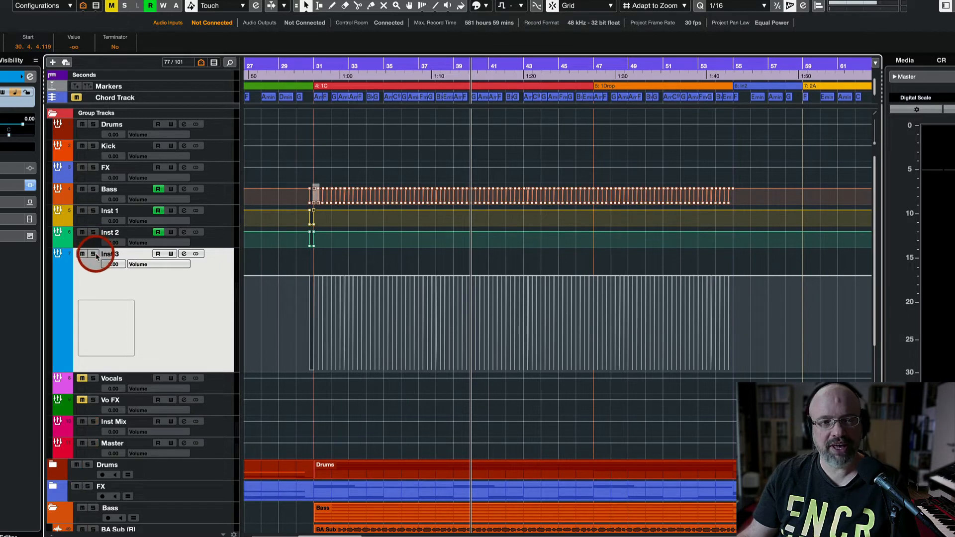
left_click(157, 254)
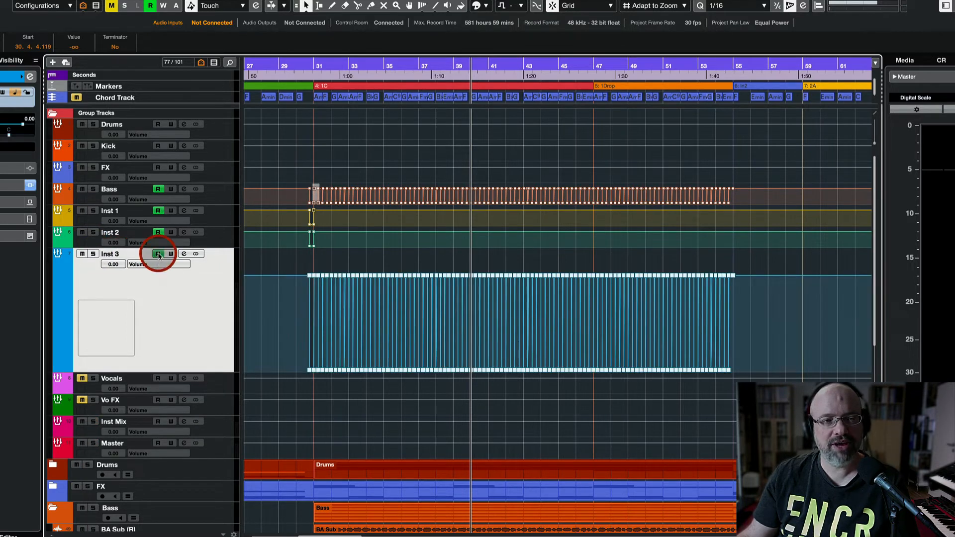
left_click(92, 254)
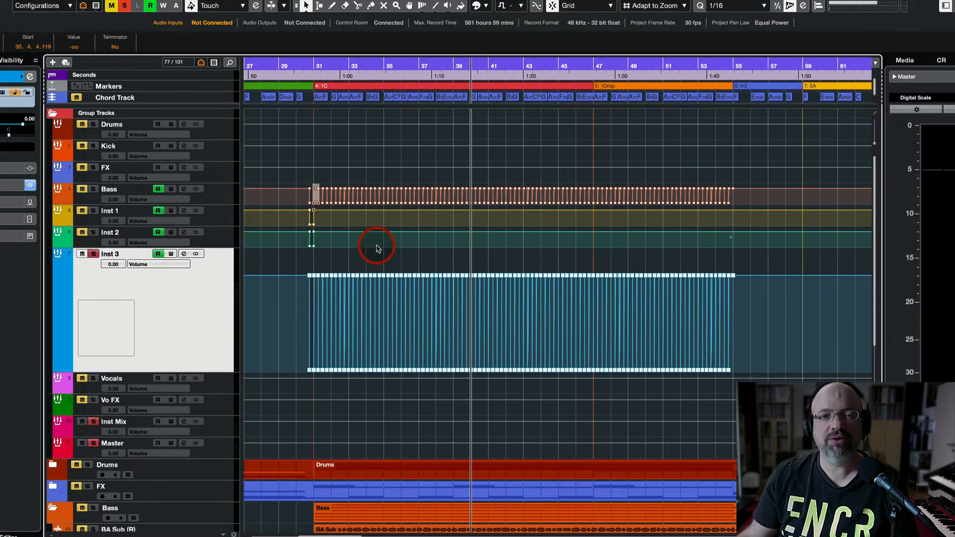
key("space")
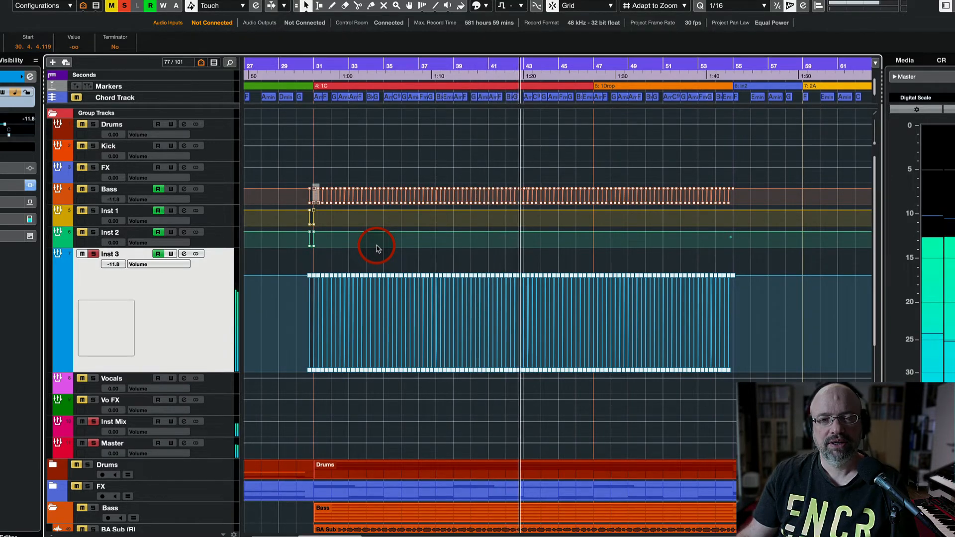
key("space")
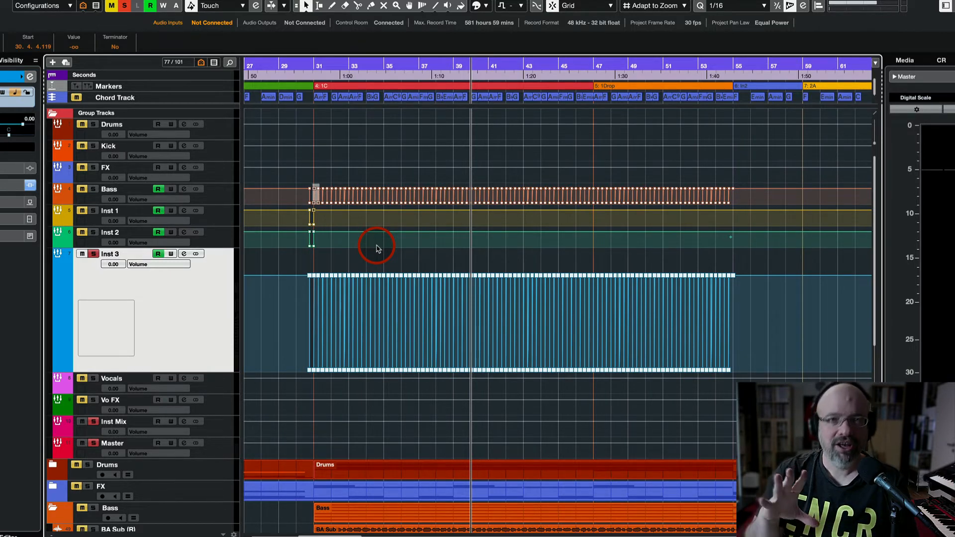
left_click(93, 254)
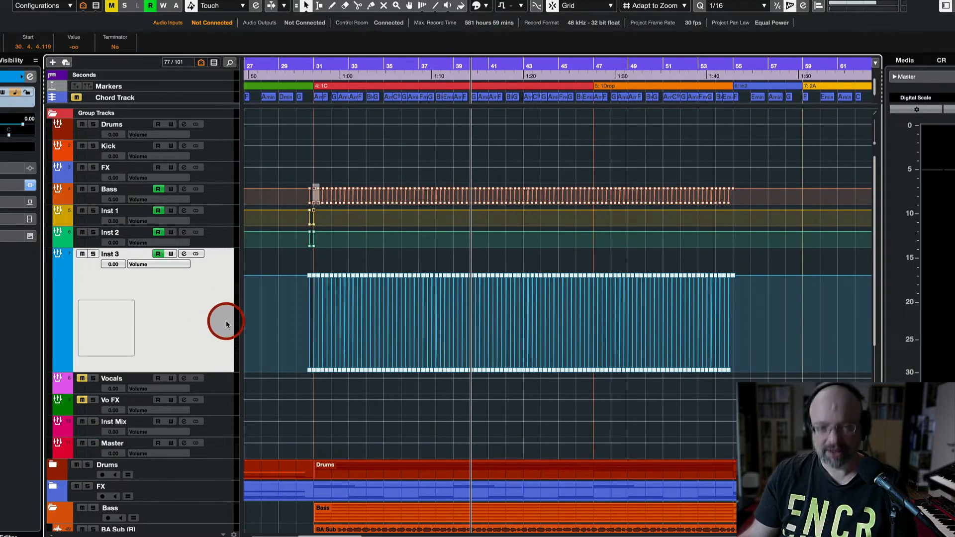
key("space")
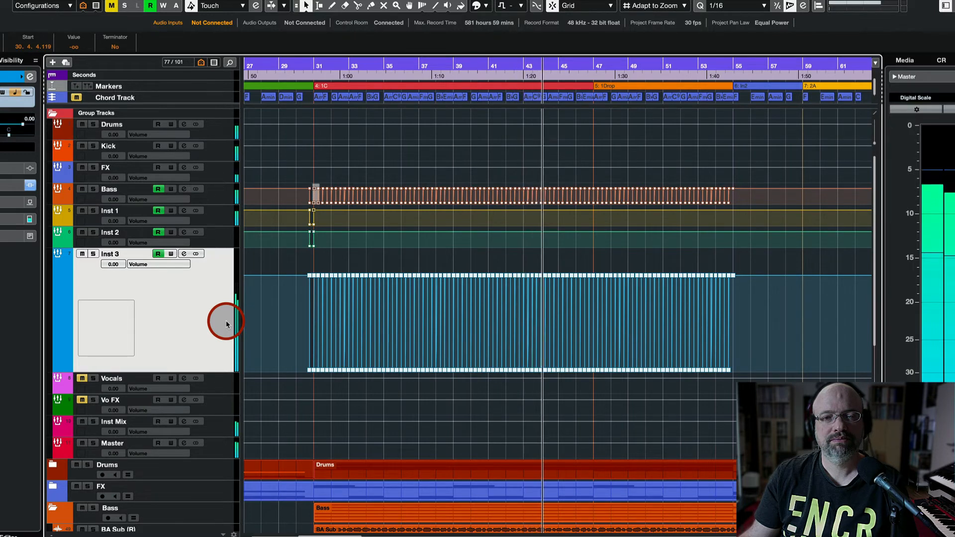
key("space")
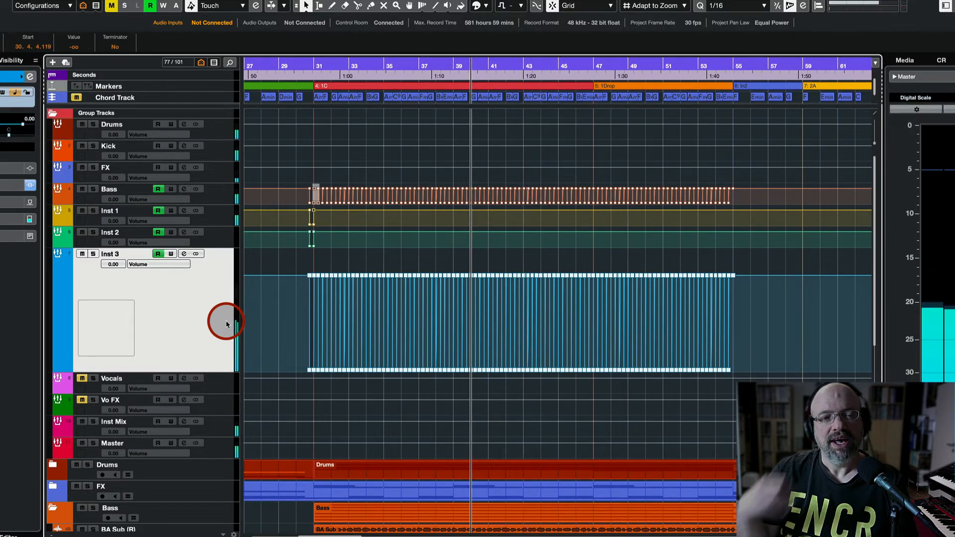